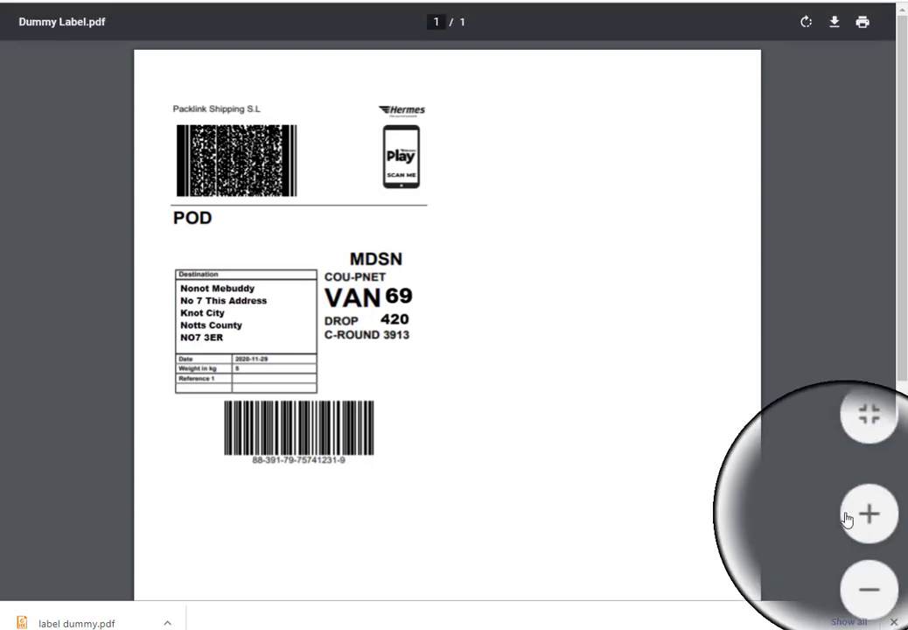
Step: Zoom Dummy Label.pdf in six steps, then back out one step
left_click(857, 515)
left_click(858, 515)
left_click(857, 515)
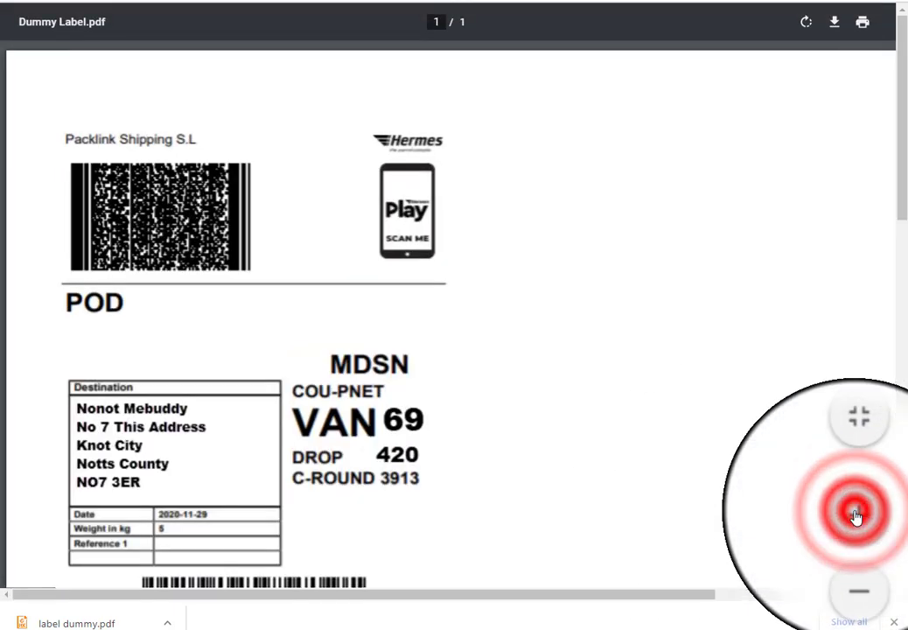
left_click(858, 516)
left_click(857, 515)
left_click(857, 515)
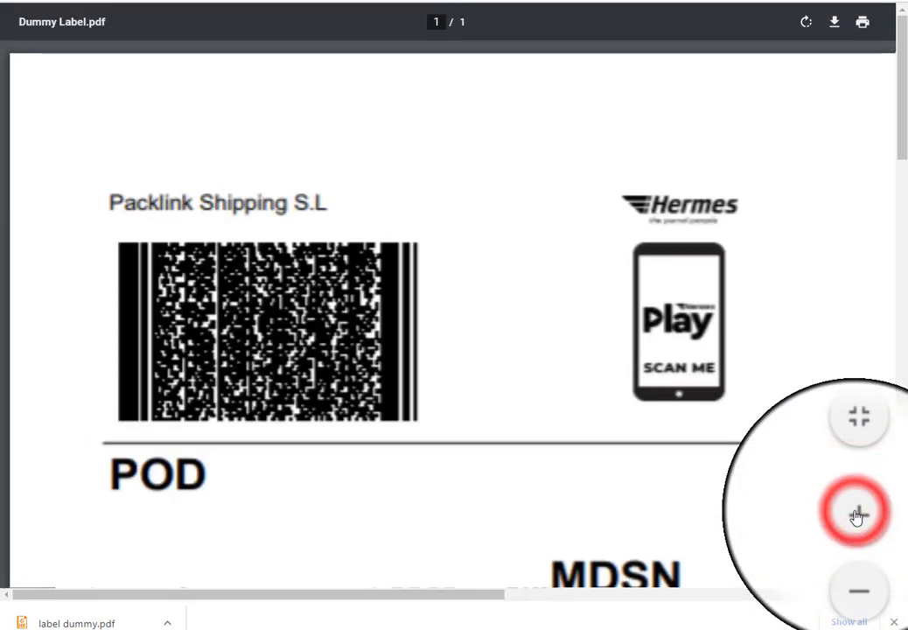
left_click(857, 553)
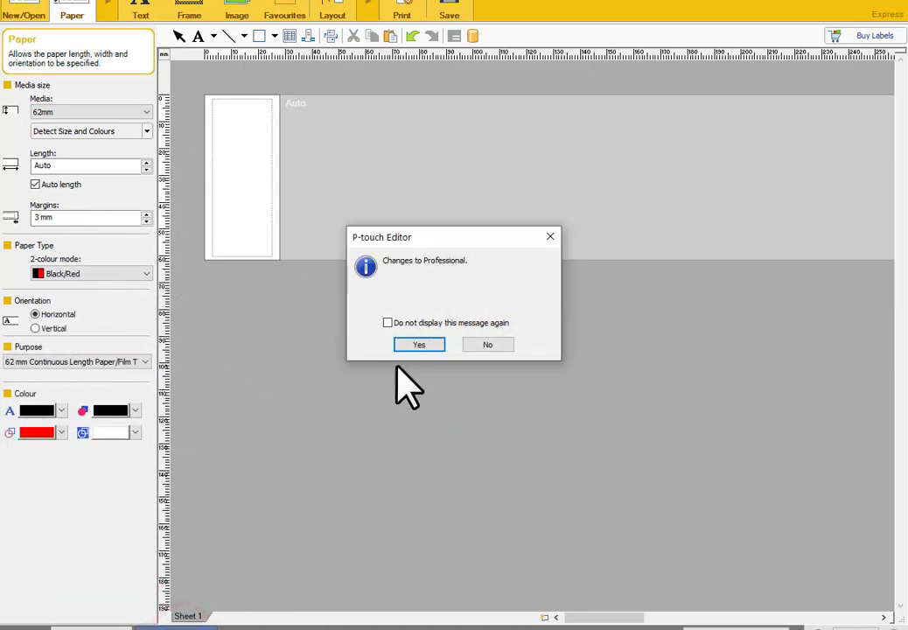
Step: Switch P-touch Editor to Professional mode and screen-capture the 2D barcode onto the label
left_click(419, 344)
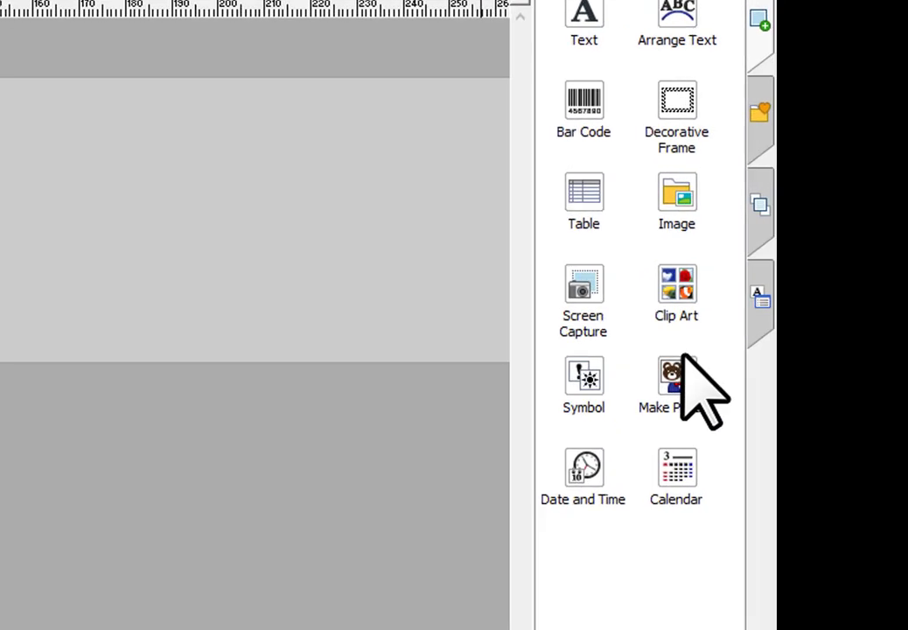
left_click(795, 255)
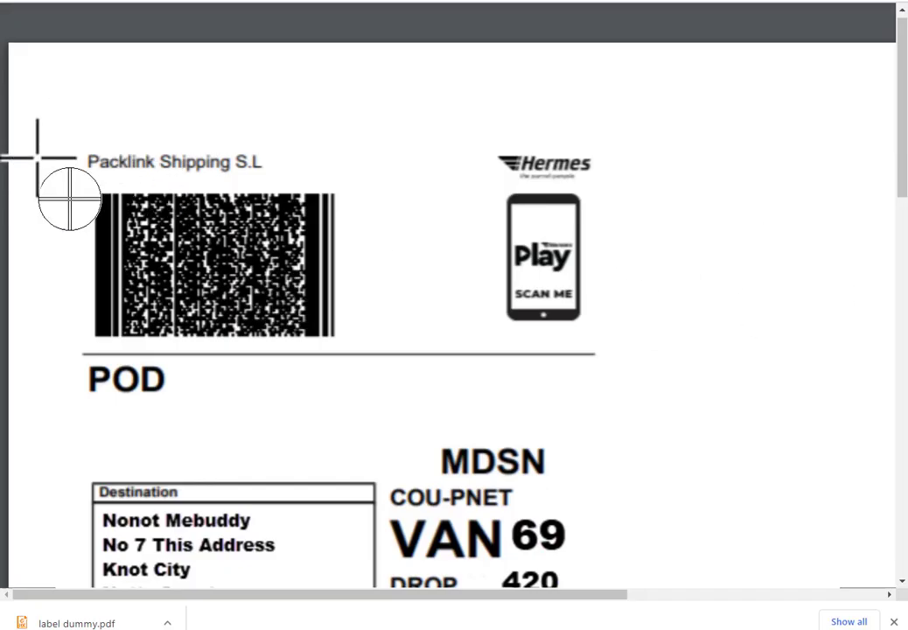
left_click_drag(87, 186, 339, 344)
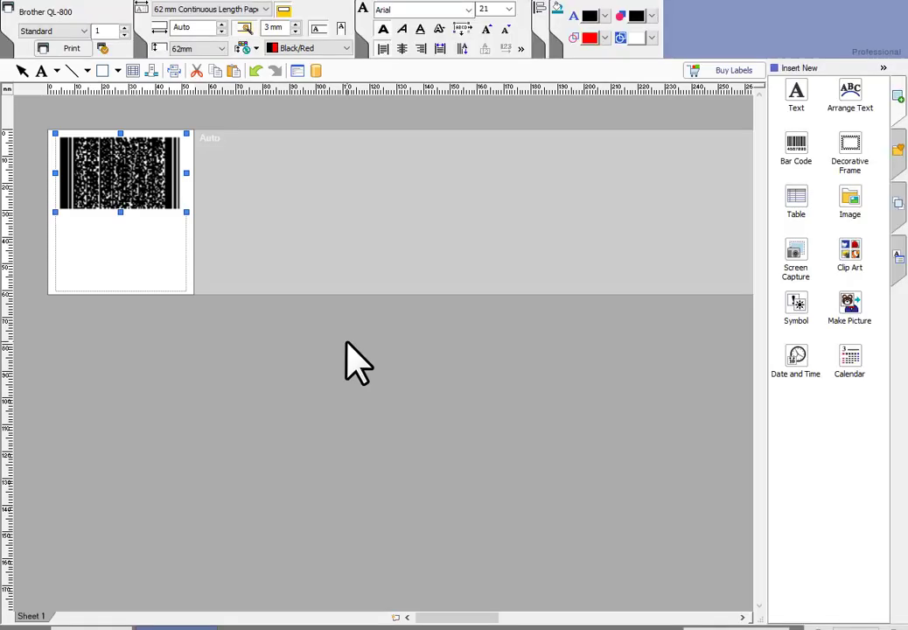
Step: Capture the Hermes Play logo and shrink it into the label's top-right beside the barcode
left_click(796, 262)
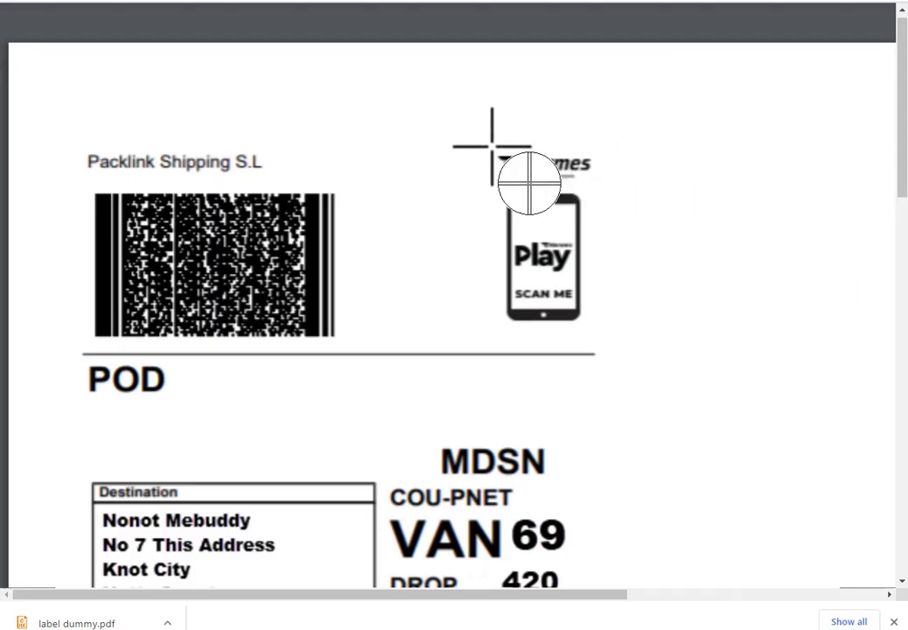
left_click_drag(491, 146, 590, 329)
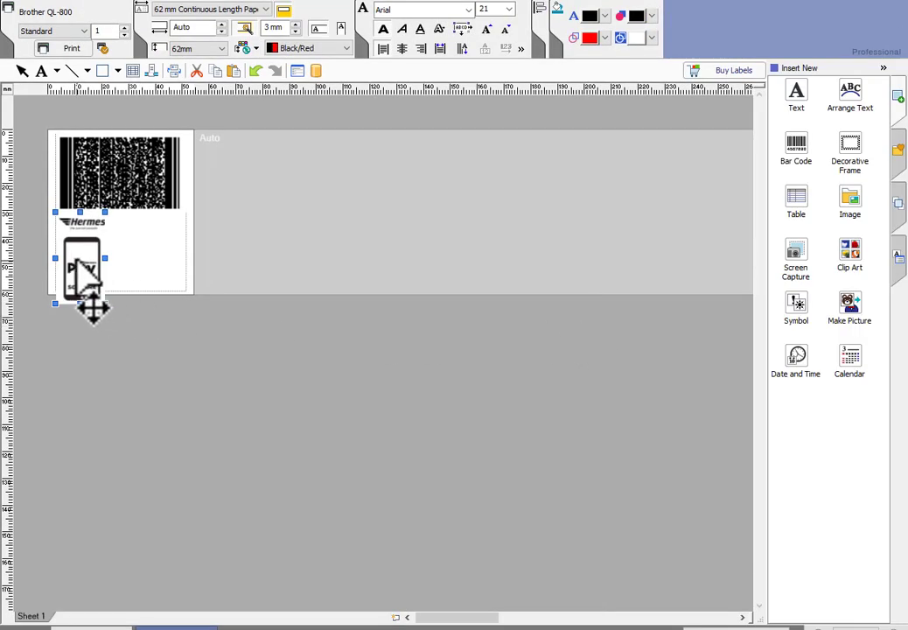
left_click_drag(77, 260, 207, 185)
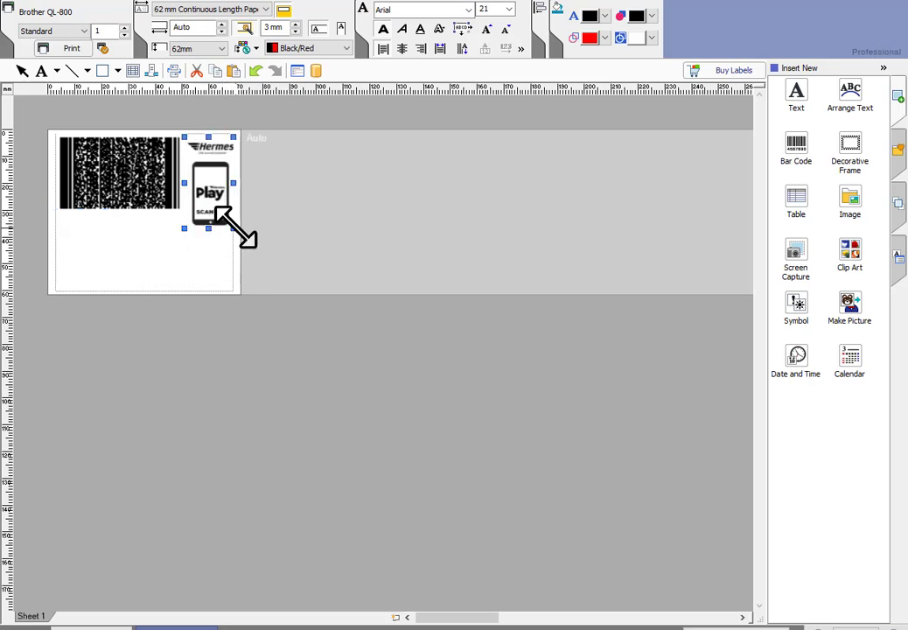
mouse_move(233, 227)
left_mouse_down()
mouse_move(224, 200)
mouse_move(225, 211)
left_mouse_up()
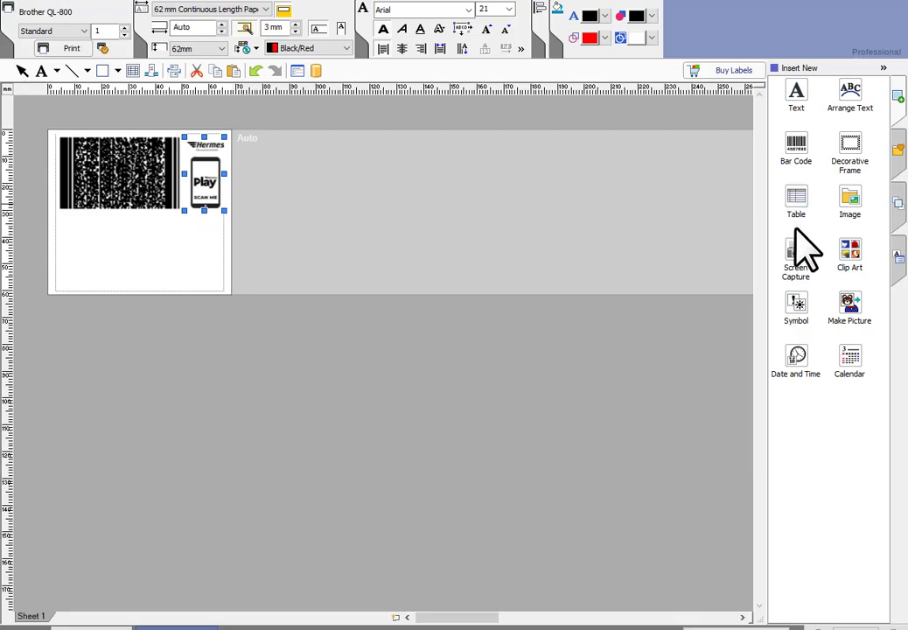
Step: Capture the POD heading from the PDF and place it under the Play logo
left_click(796, 252)
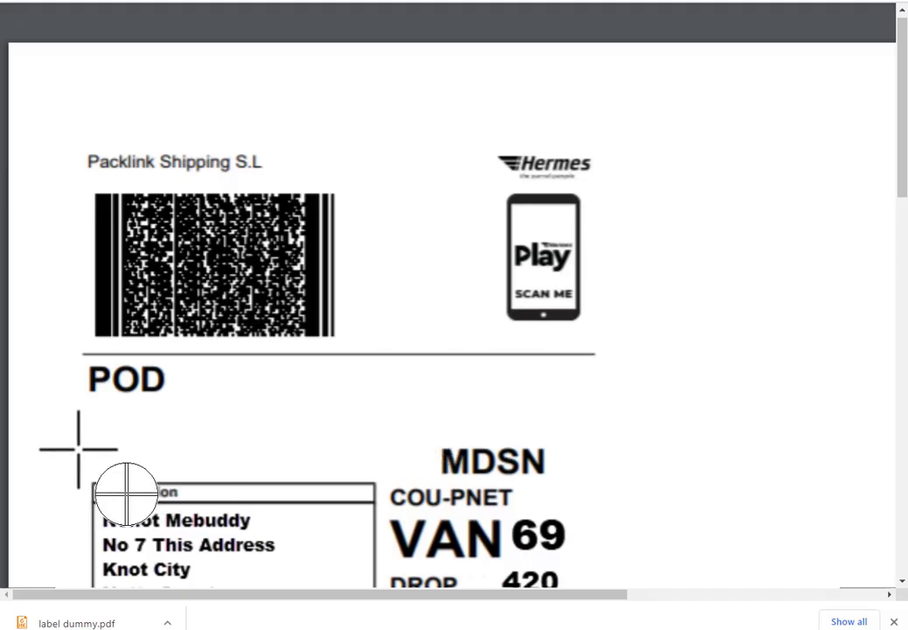
left_click_drag(85, 363, 172, 398)
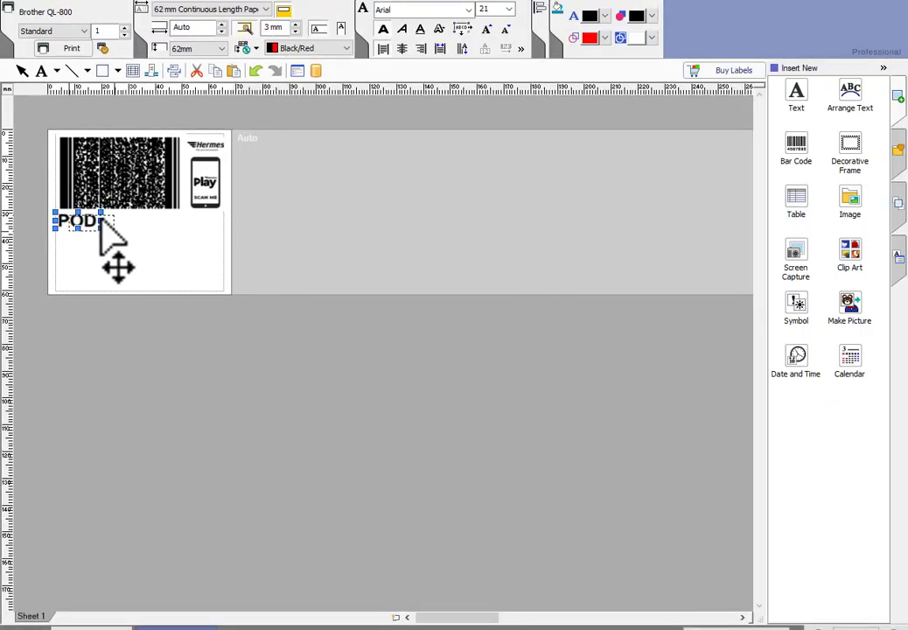
mouse_move(88, 225)
left_mouse_down()
mouse_move(207, 221)
mouse_move(219, 160)
left_mouse_up()
left_click(213, 194)
Step: Shrink the Play image above the POD heading and cancel a further screen capture
left_click(208, 217)
left_click(210, 167)
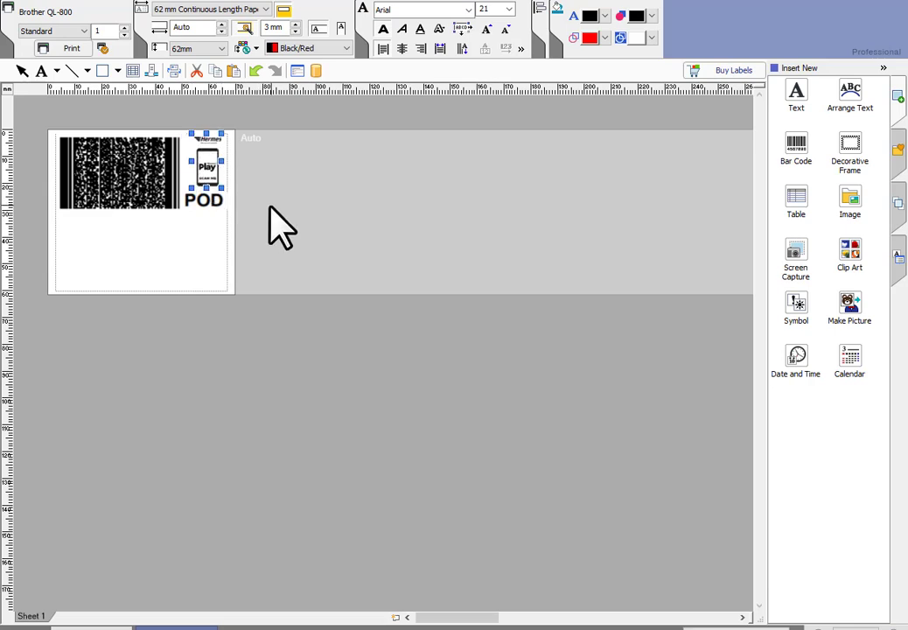
left_click(798, 259)
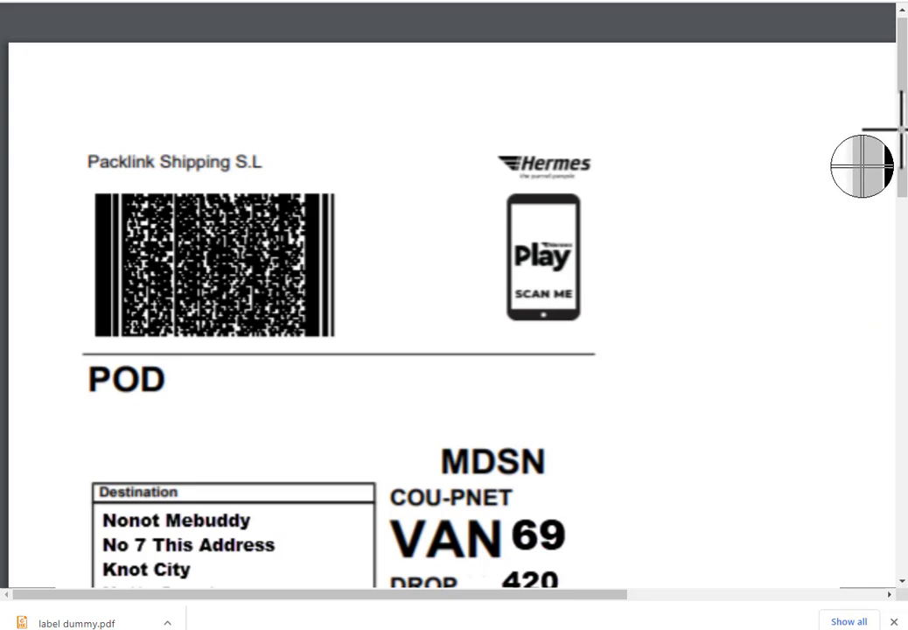
key("Escape")
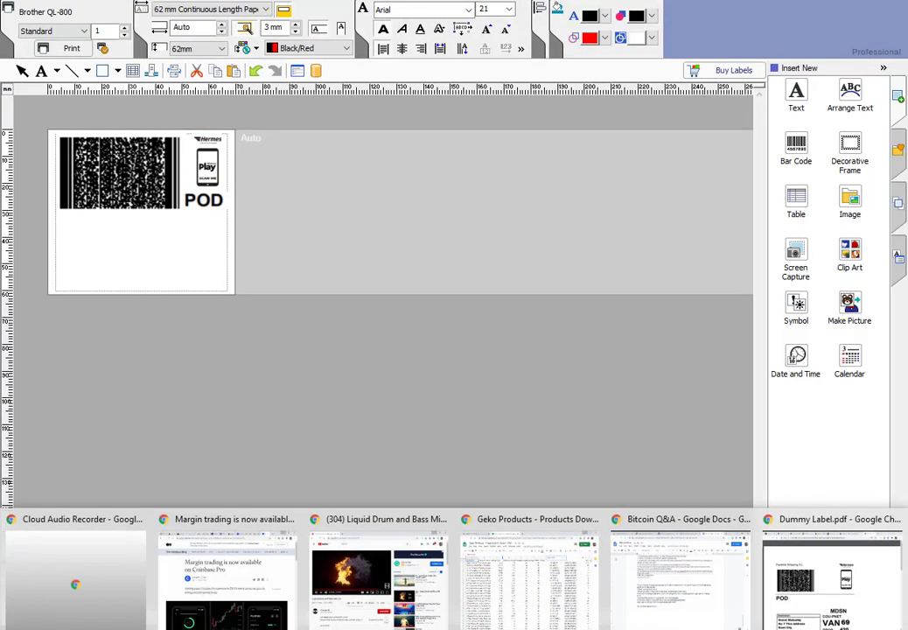
Step: Scroll the Dummy Label PDF to bring the Destination address box into view
left_click(875, 536)
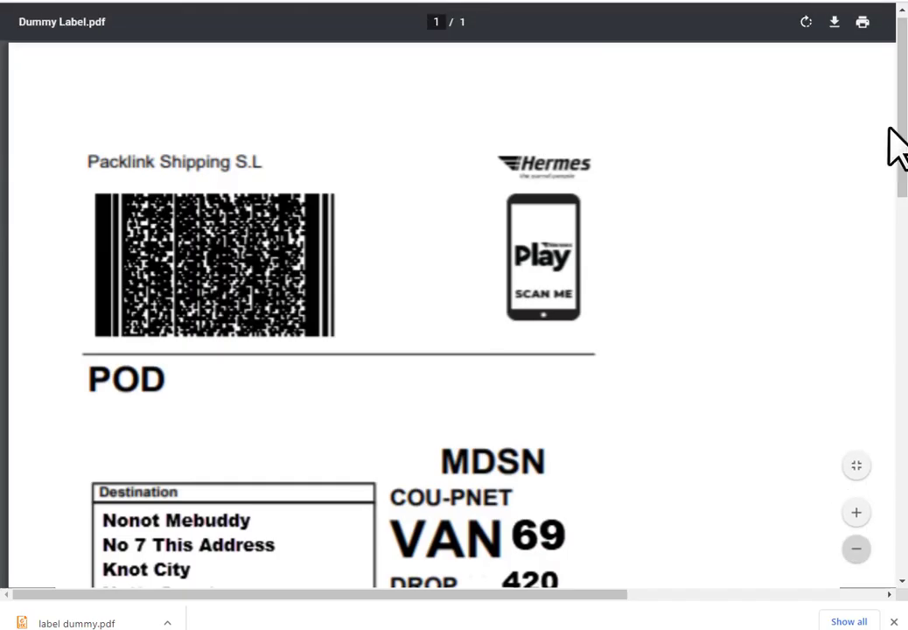
mouse_move(901, 148)
left_mouse_down()
mouse_move(901, 273)
mouse_move(902, 256)
left_mouse_up()
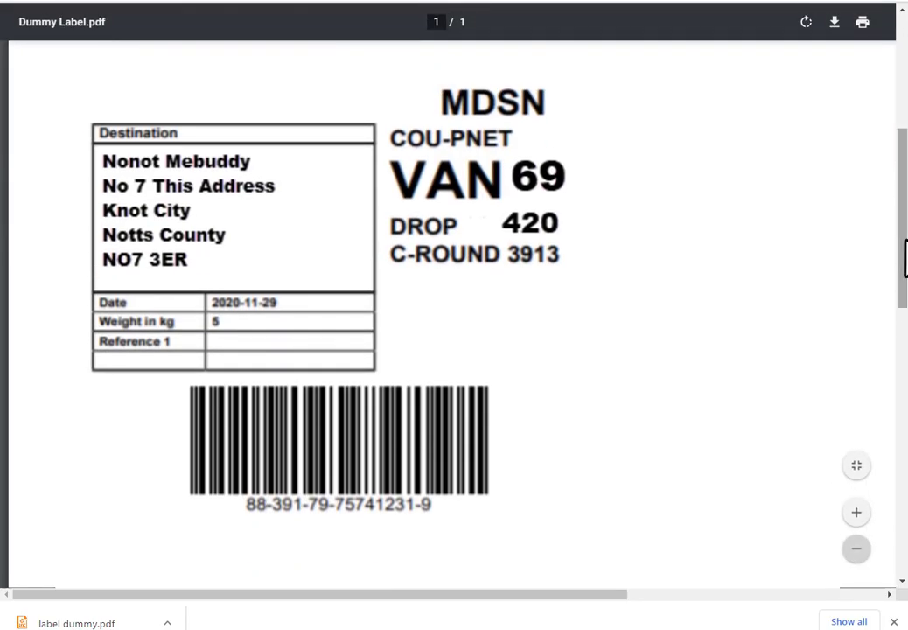
key("alt+Tab")
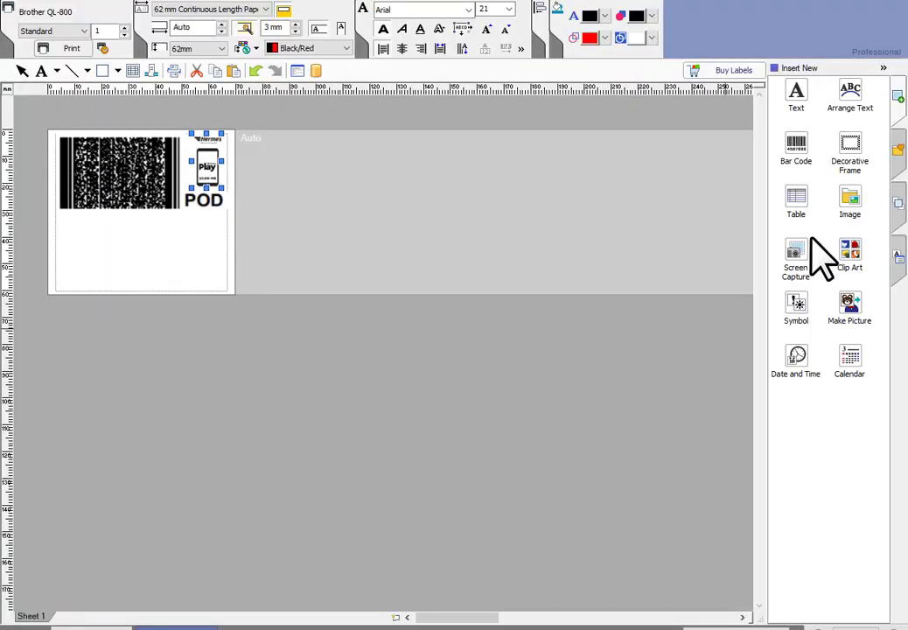
Step: Capture the Destination address box and enlarge it right of the Hermes code
left_click(803, 249)
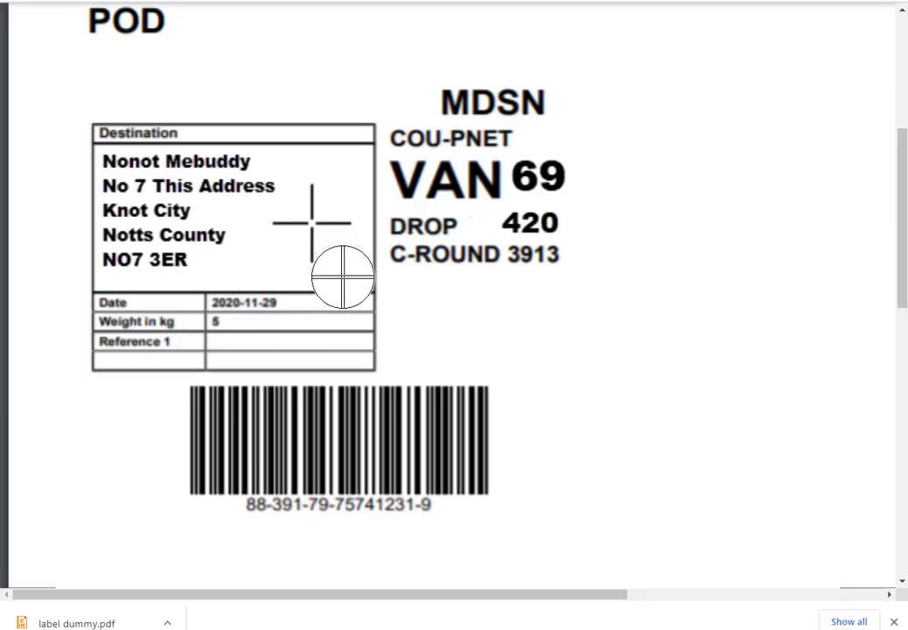
left_click_drag(88, 118, 383, 377)
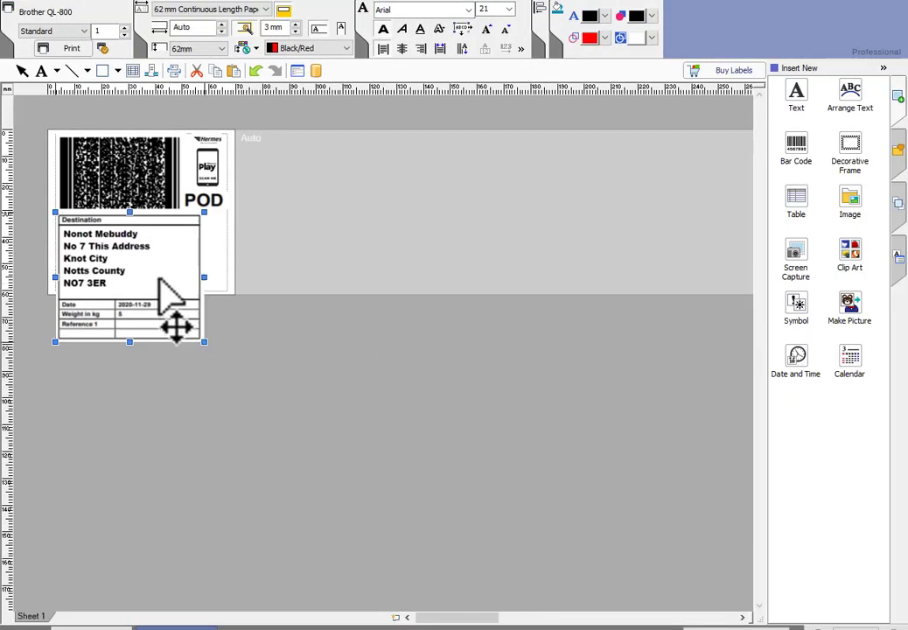
left_click_drag(172, 297, 349, 226)
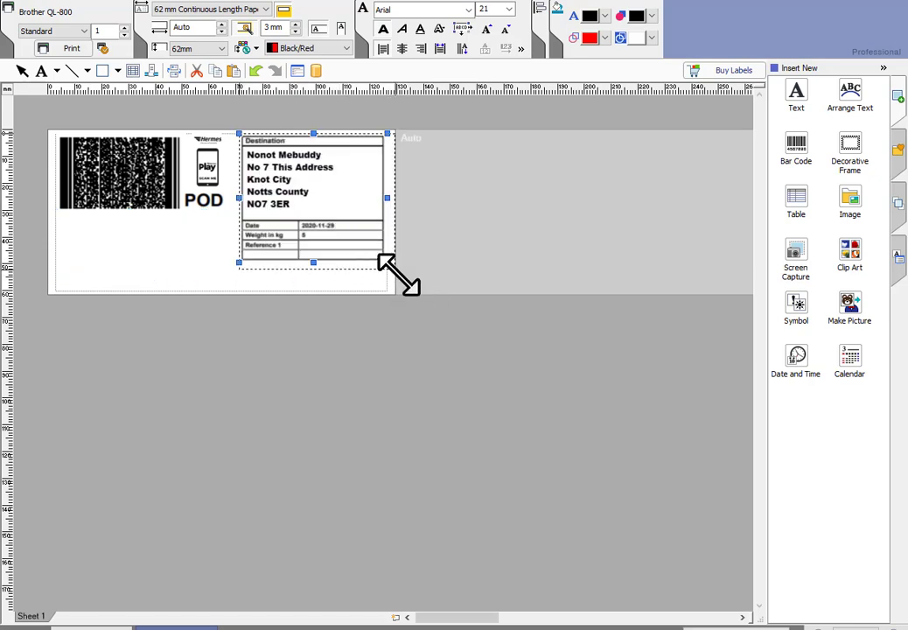
left_click_drag(388, 261, 420, 289)
left_click(808, 311)
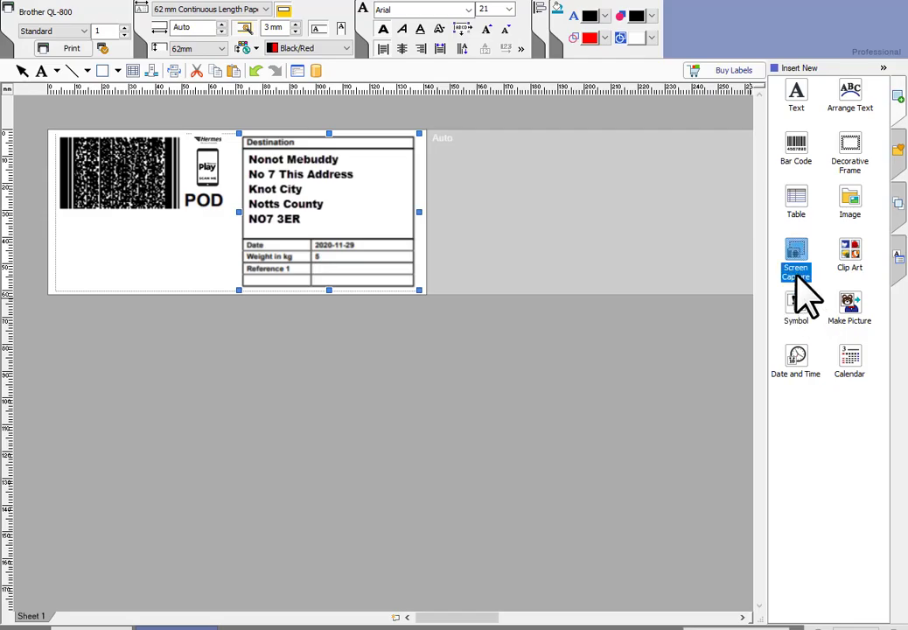
left_click(794, 267)
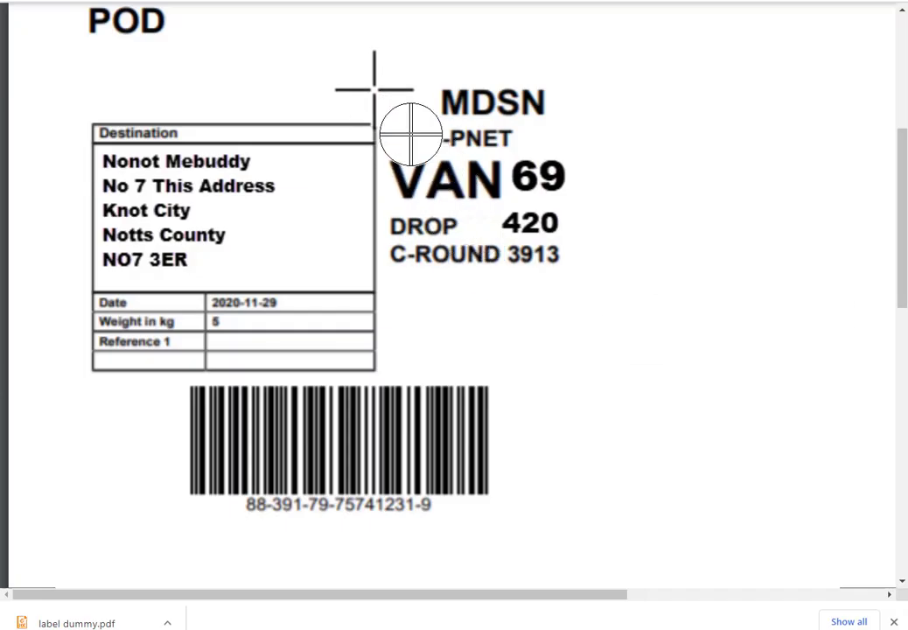
Step: Capture the MDSN/VAN routing block and the long barcode with its number
mouse_move(378, 77)
left_mouse_down()
mouse_move(549, 259)
mouse_move(580, 271)
left_mouse_up()
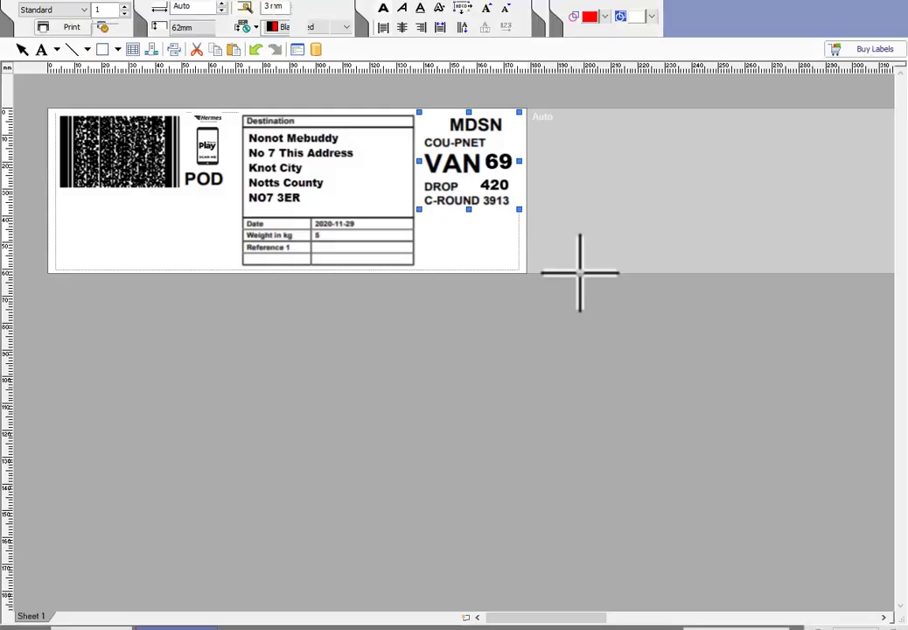
left_click(796, 258)
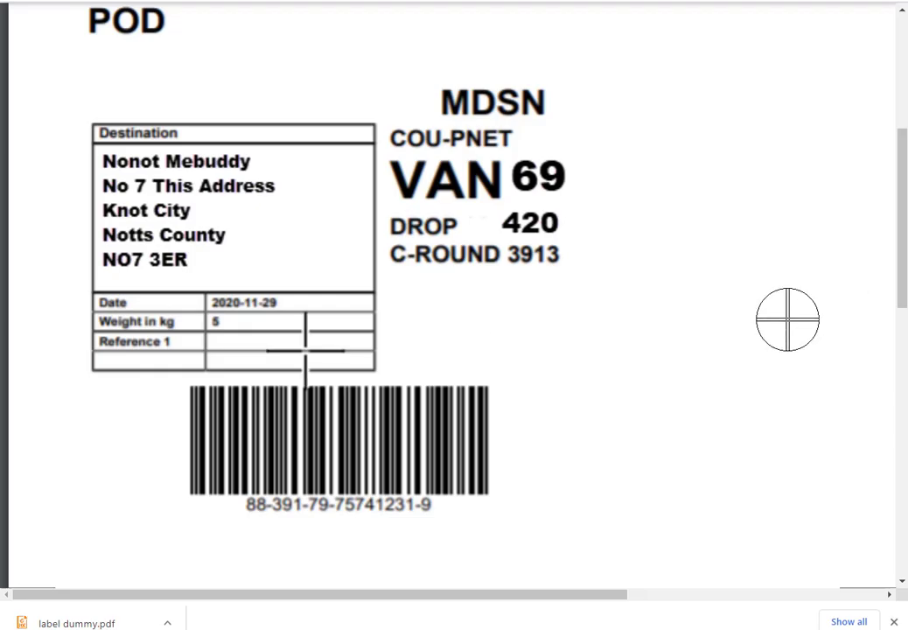
left_click_drag(184, 381, 497, 522)
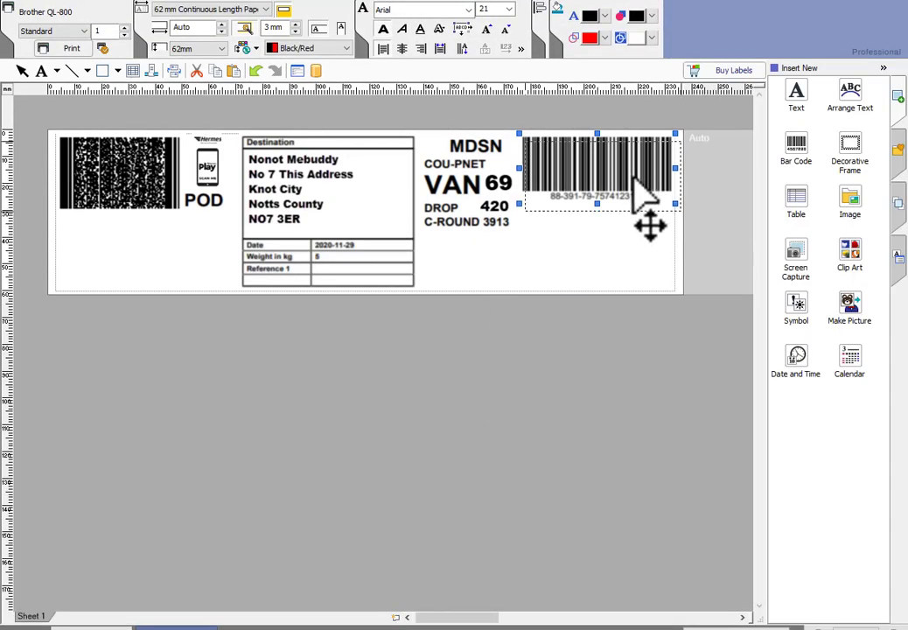
Step: Move the barcode under the 2D code and shrink the routing block beside the address
left_click_drag(658, 191, 173, 256)
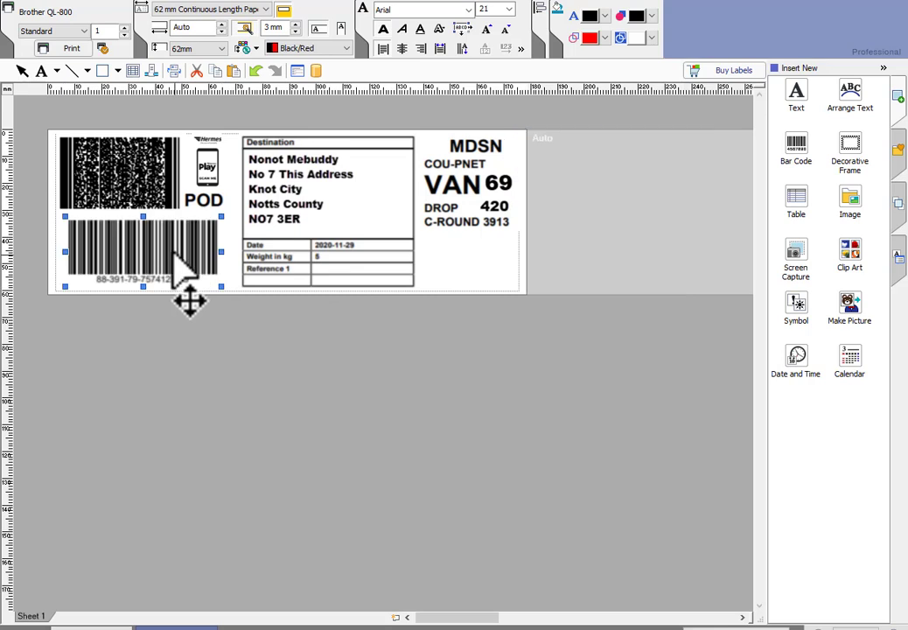
left_click(477, 223)
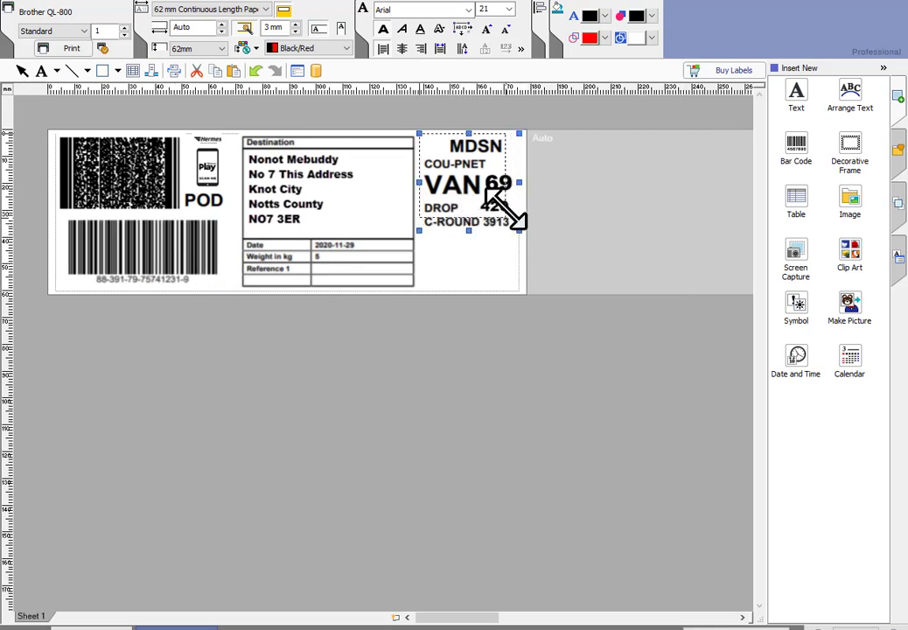
left_click_drag(506, 213, 505, 218)
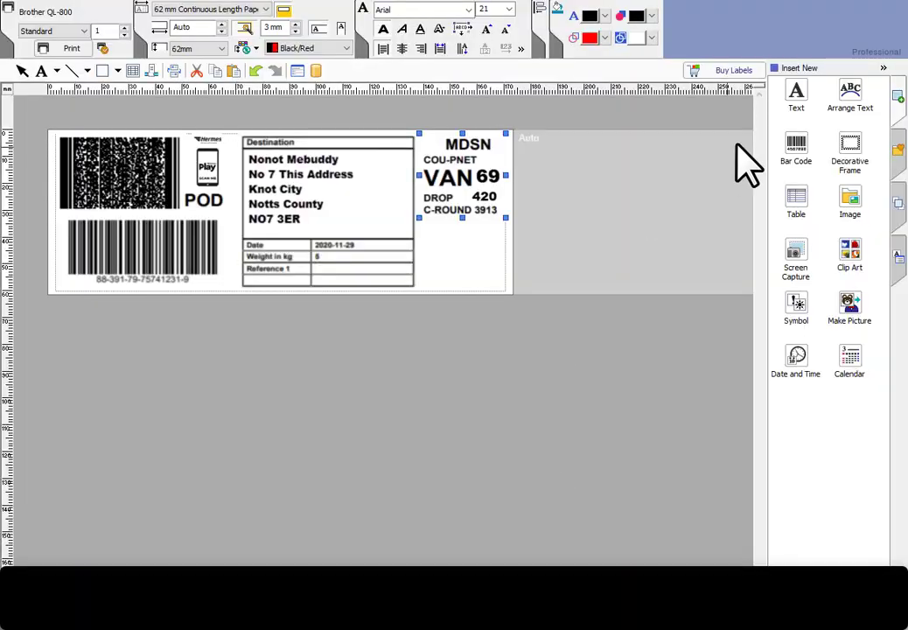
Step: Capture the black-and-white truck photo from Snagit and fit it at the label's right end
left_click(797, 279)
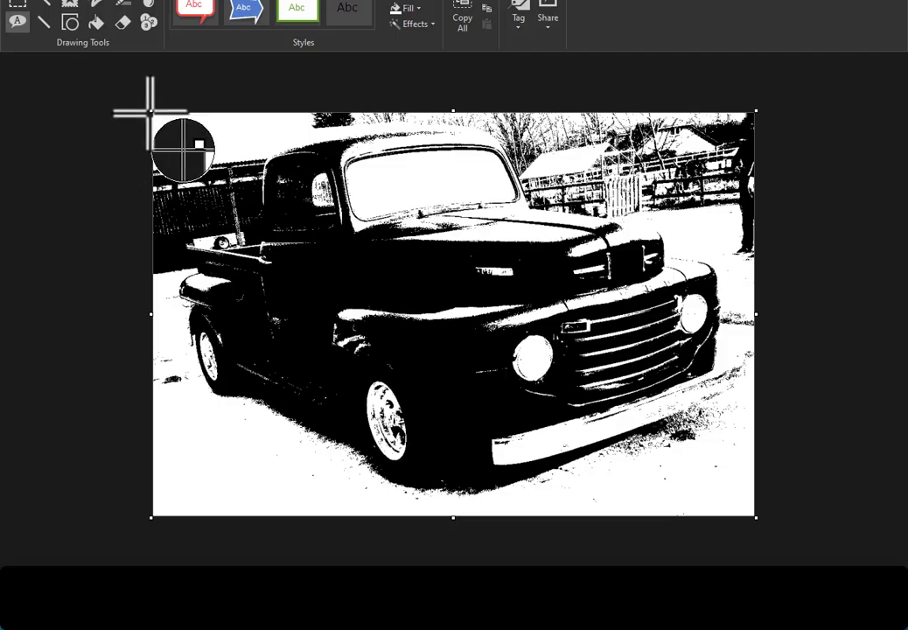
left_click_drag(156, 115, 748, 507)
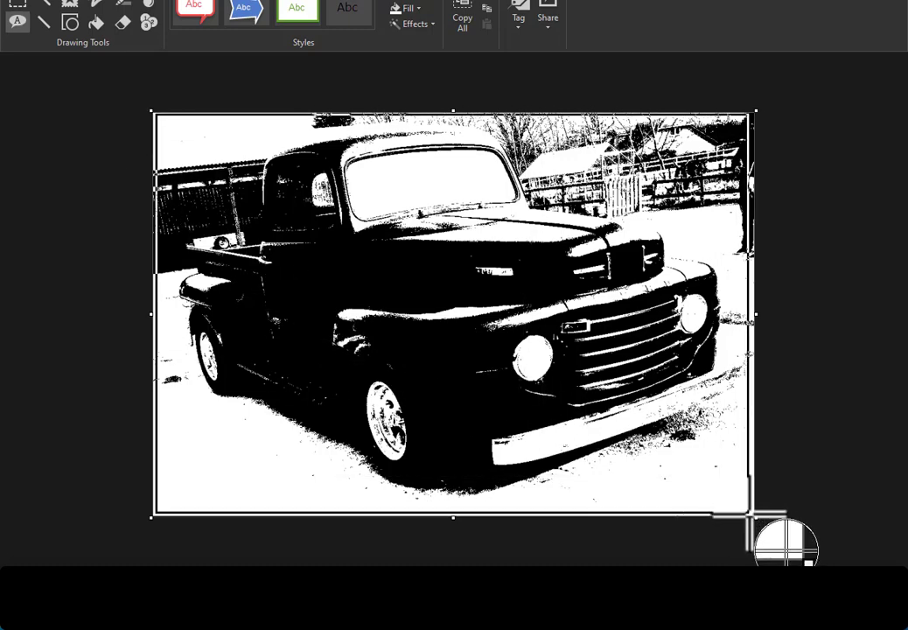
left_click_drag(748, 514, 754, 519)
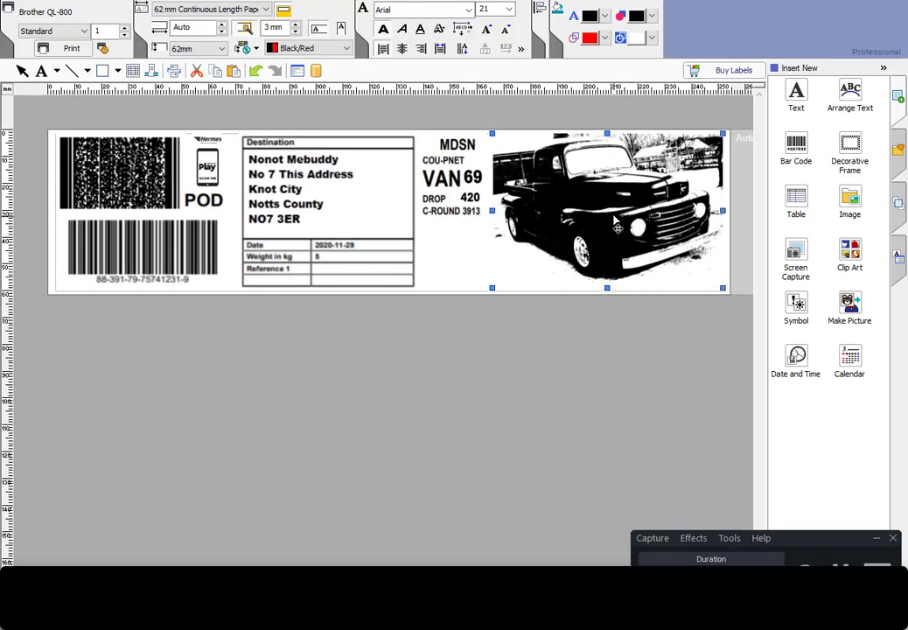
left_click_drag(492, 134, 564, 215)
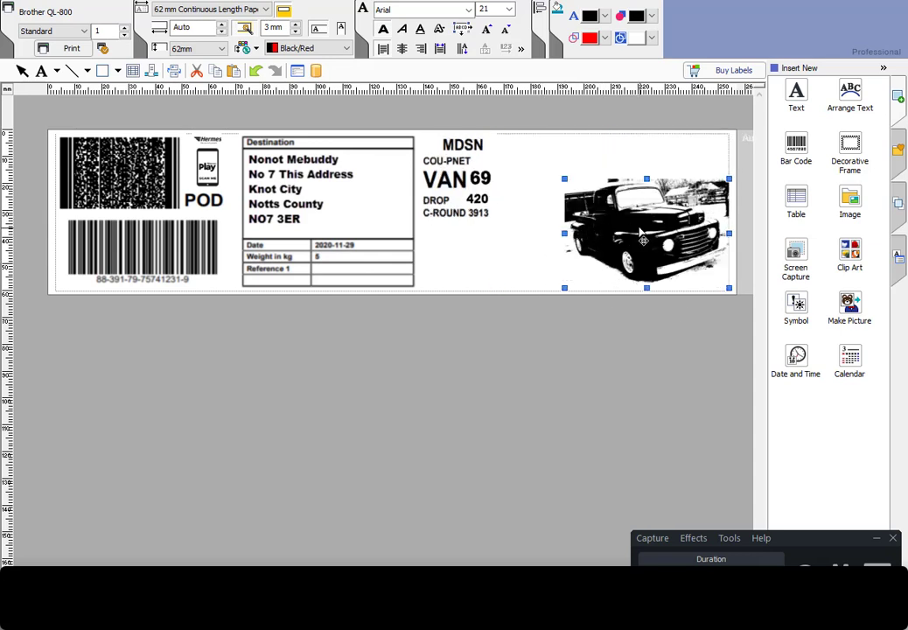
left_click_drag(643, 240, 584, 244)
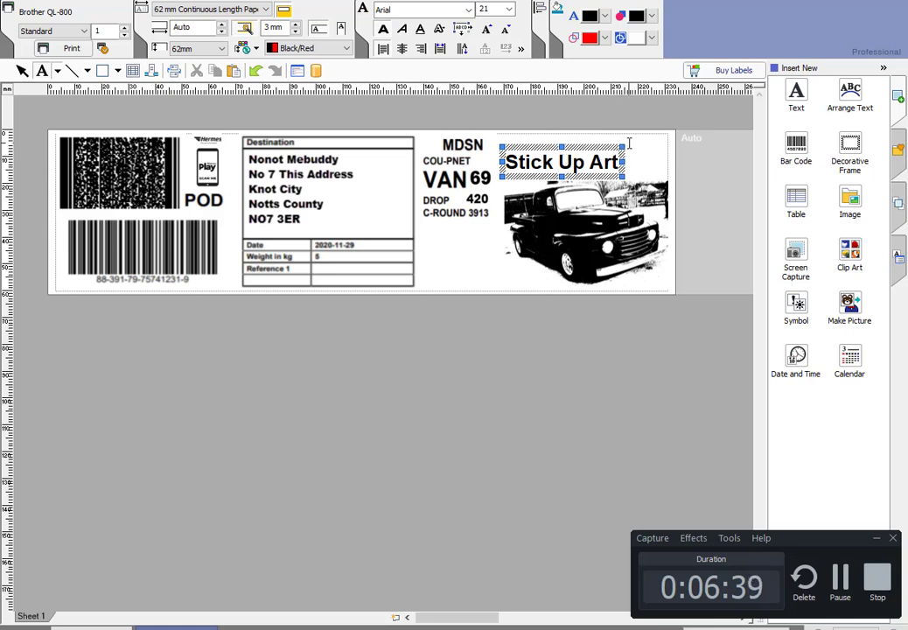
Step: Enlarge the 'Stick Up Art' text to span the full width above the truck photo
left_click_drag(646, 134, 641, 148)
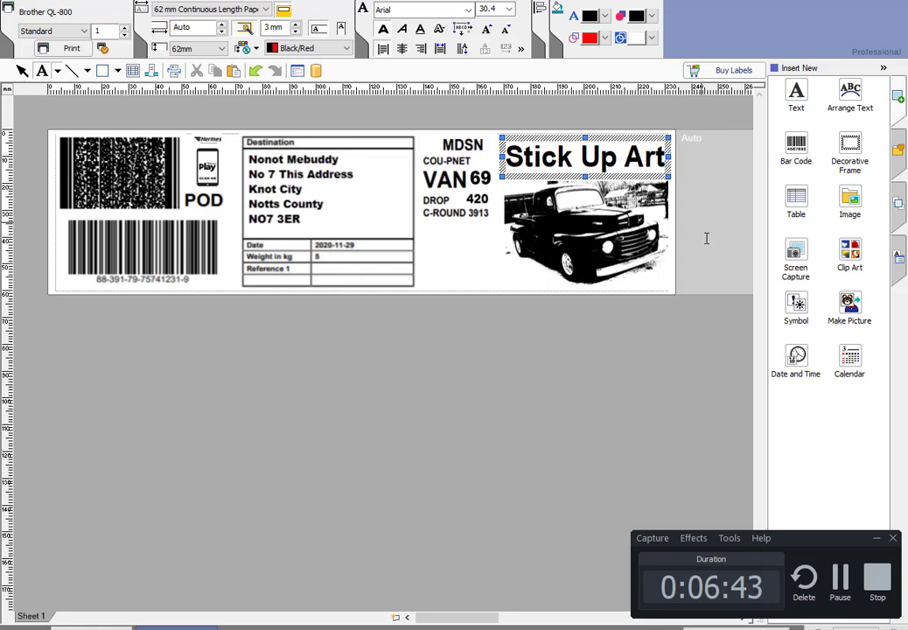
left_click(630, 357)
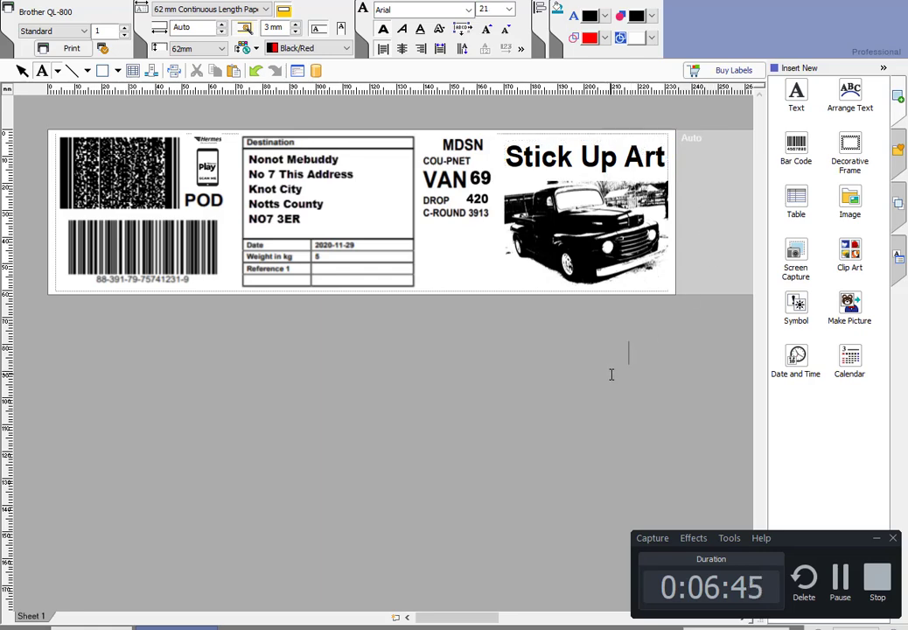